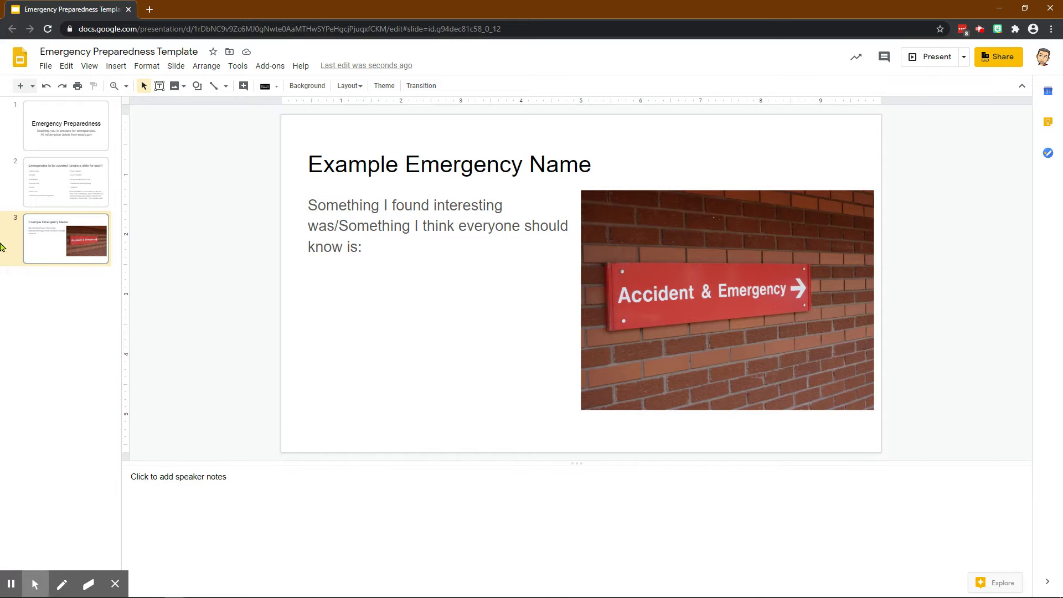
Add a title-and-body slide 4 and narrow its body text box to half the slide width.
{"action": "left_click", "coordinate": [33, 85]}
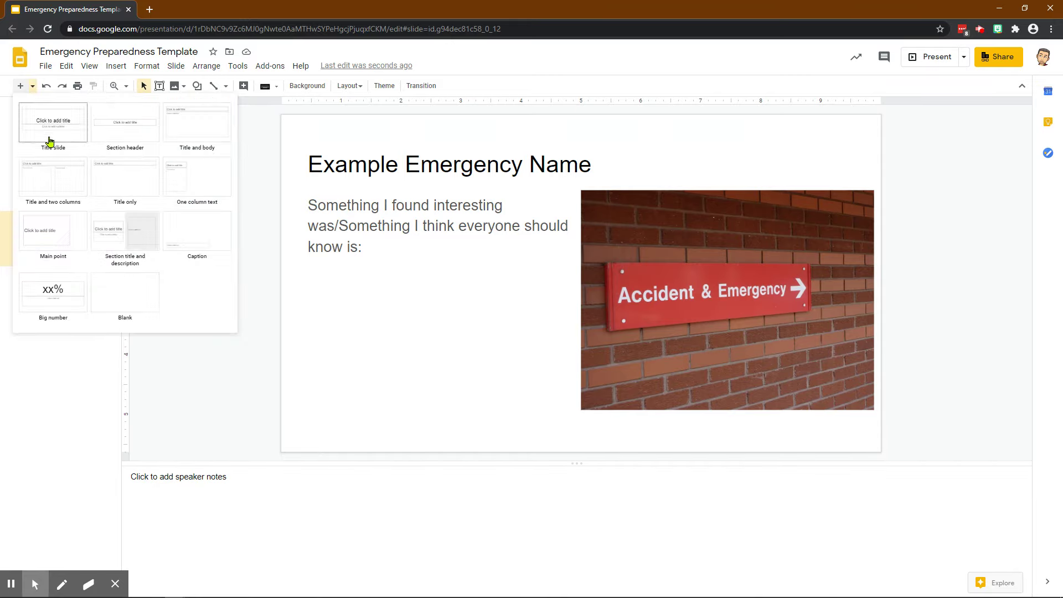
{"action": "left_click", "coordinate": [190, 129]}
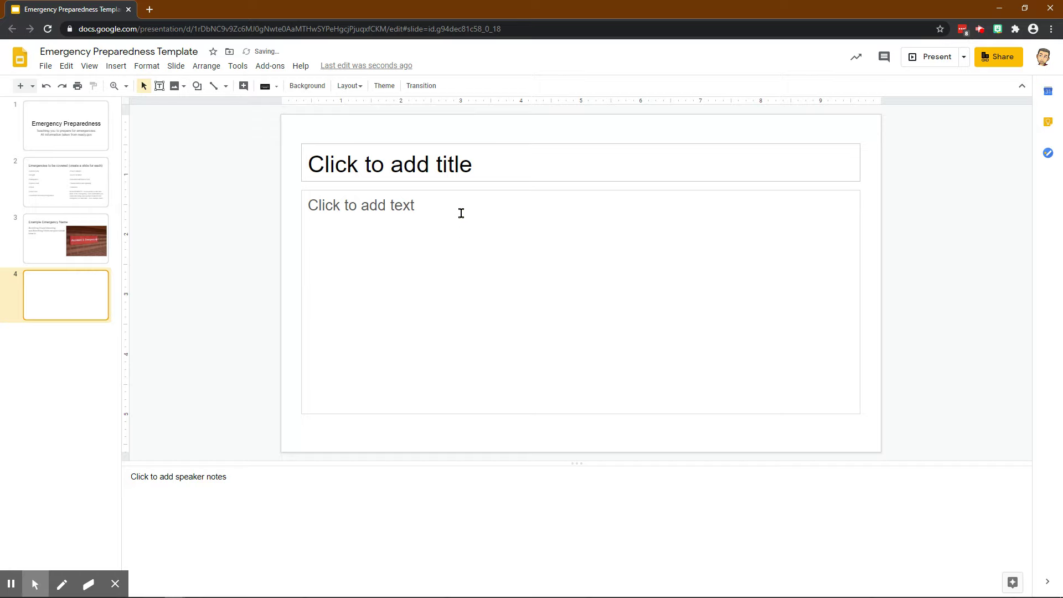
{"action": "left_click", "coordinate": [857, 231]}
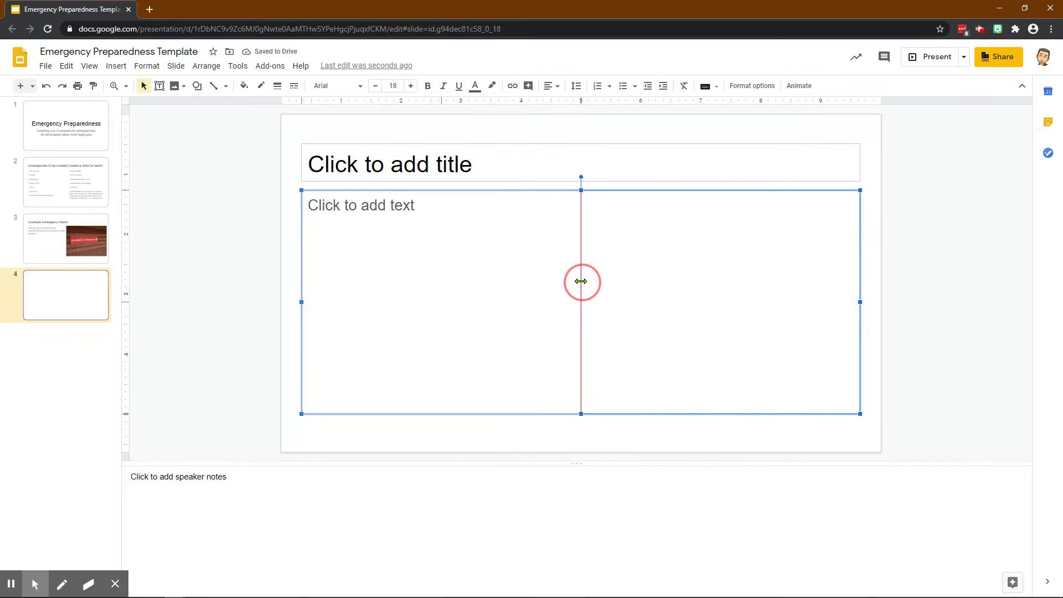
{"action": "left_click_drag", "start_coordinate": [860, 303], "coordinate": [581, 302]}
{"action": "left_click", "coordinate": [902, 299]}
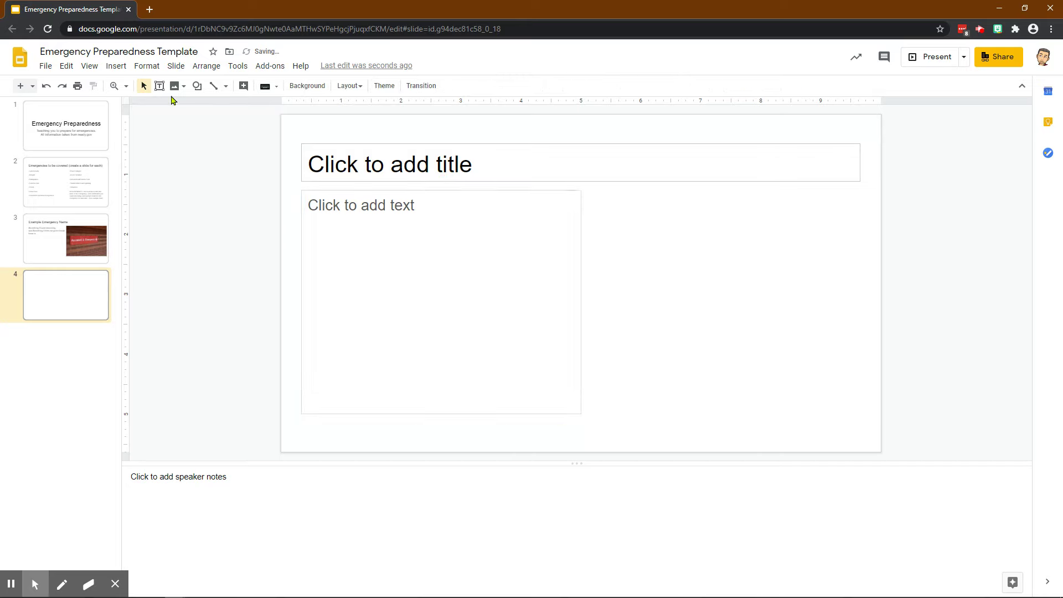
Run an Insert > Image web search for 'emergency' and show the results.
{"action": "left_click", "coordinate": [116, 65]}
{"action": "mouse_move", "coordinate": [135, 85]}
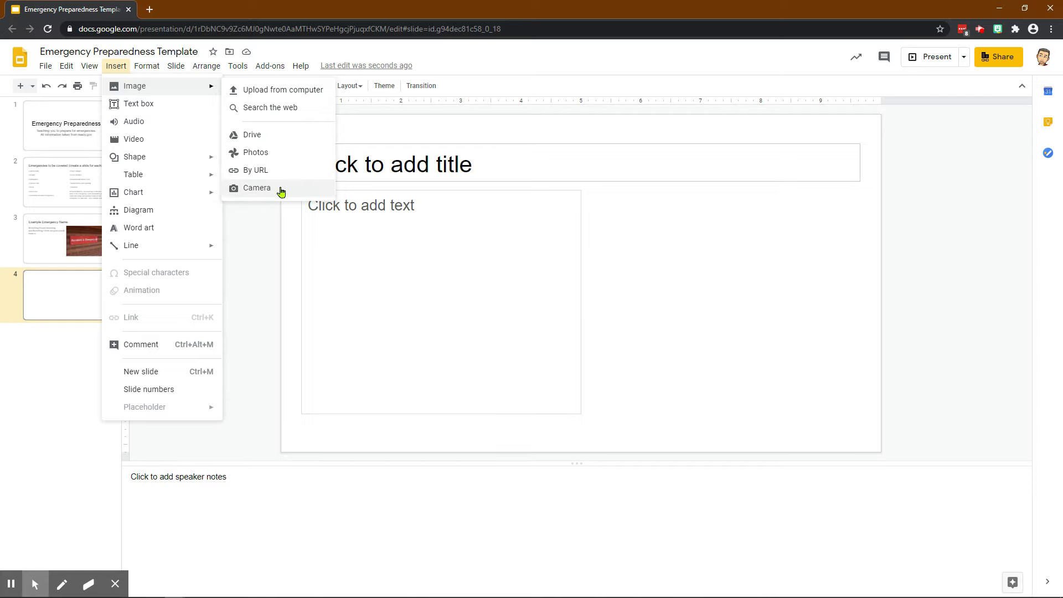
{"action": "left_click", "coordinate": [291, 114]}
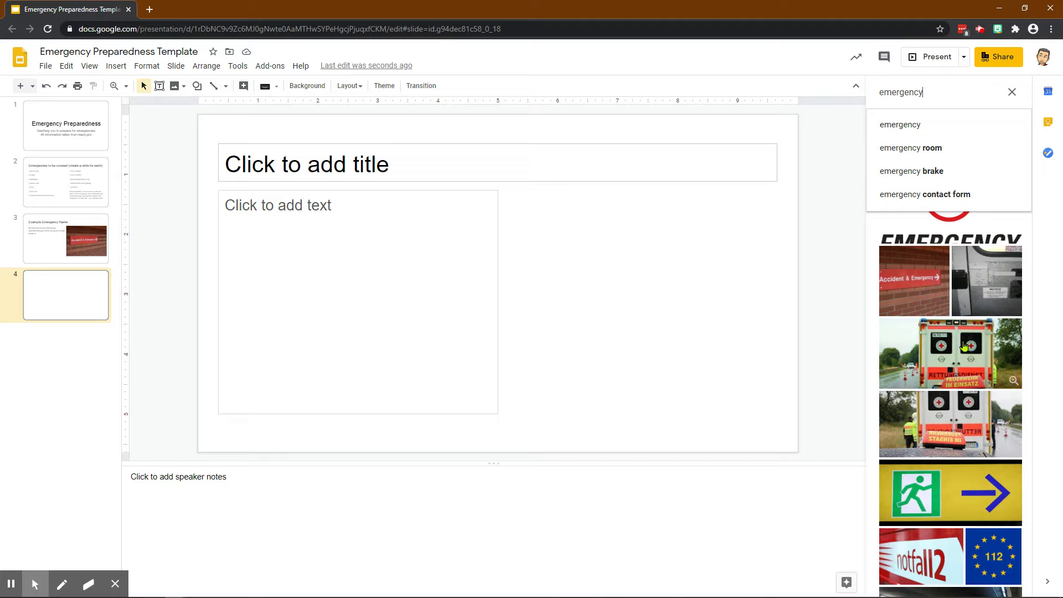
{"action": "left_click", "coordinate": [962, 347]}
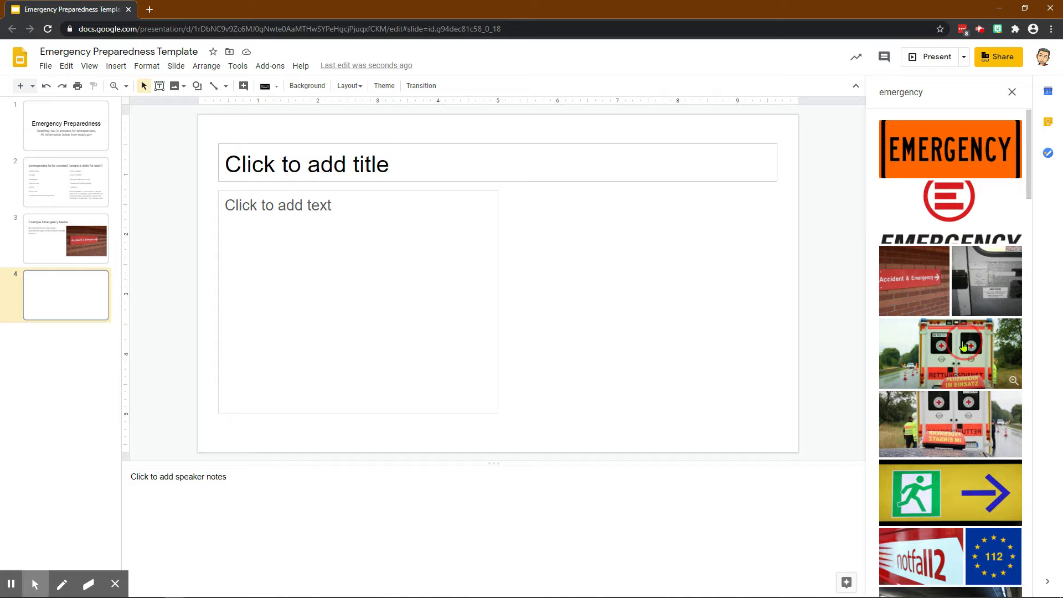
Drag the ambulance result onto slide 4, nudge it into place and shrink it by its corner.
{"action": "left_click_drag", "start_coordinate": [963, 347], "coordinate": [607, 284]}
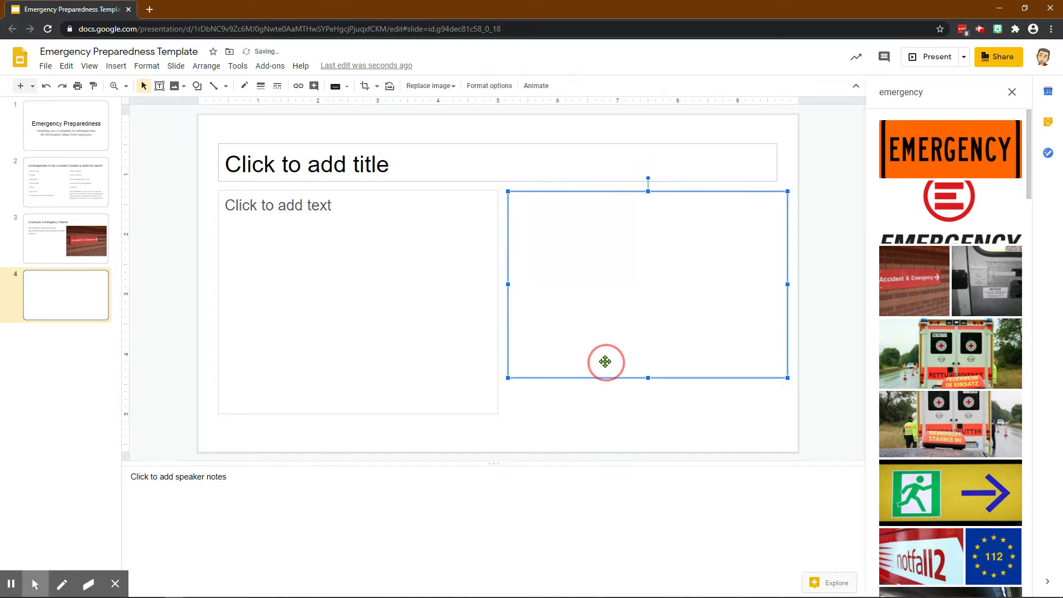
{"action": "left_click_drag", "start_coordinate": [650, 333], "coordinate": [637, 343]}
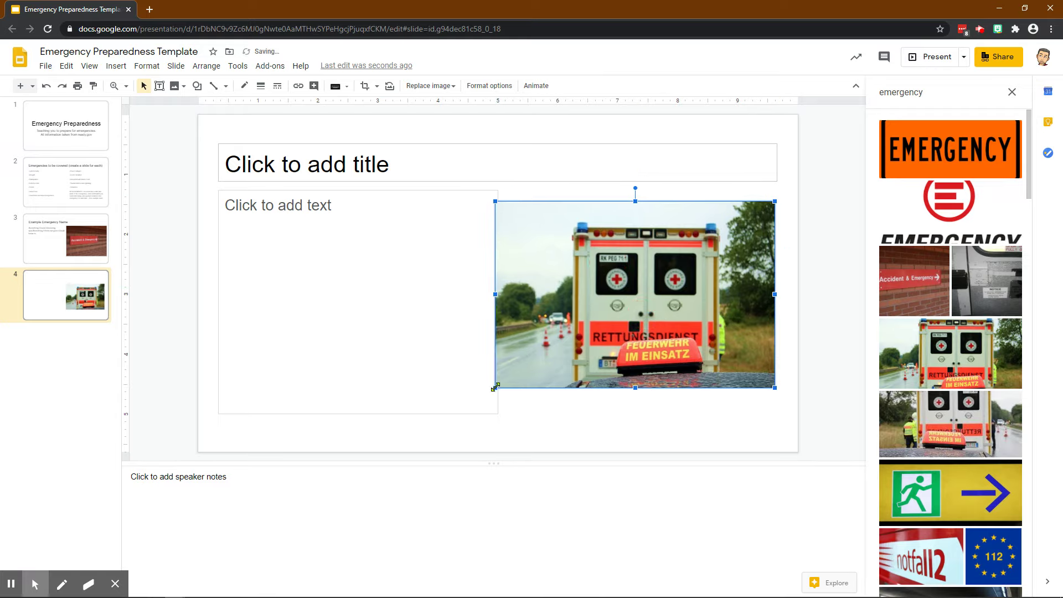
{"action": "mouse_move", "coordinate": [495, 387]}
{"action": "left_mouse_down"}
{"action": "mouse_move", "coordinate": [641, 290]}
{"action": "mouse_move", "coordinate": [491, 391]}
{"action": "left_mouse_up"}
{"action": "double_click", "coordinate": [598, 308]}
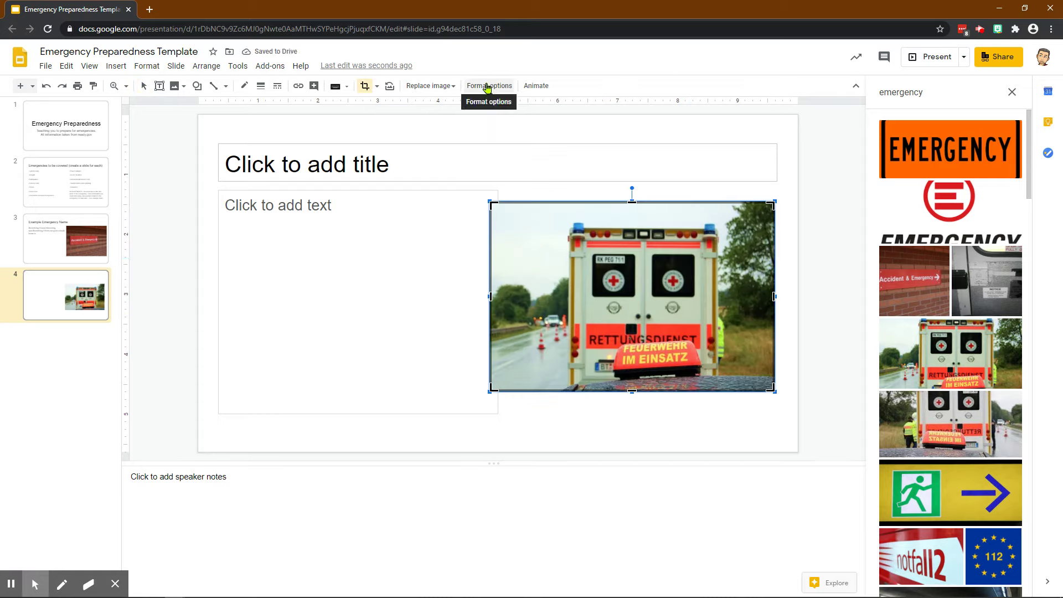
Exit crop mode and give the ambulance photo a Fade in animation on click.
{"action": "left_click", "coordinate": [855, 265]}
{"action": "left_click", "coordinate": [656, 266]}
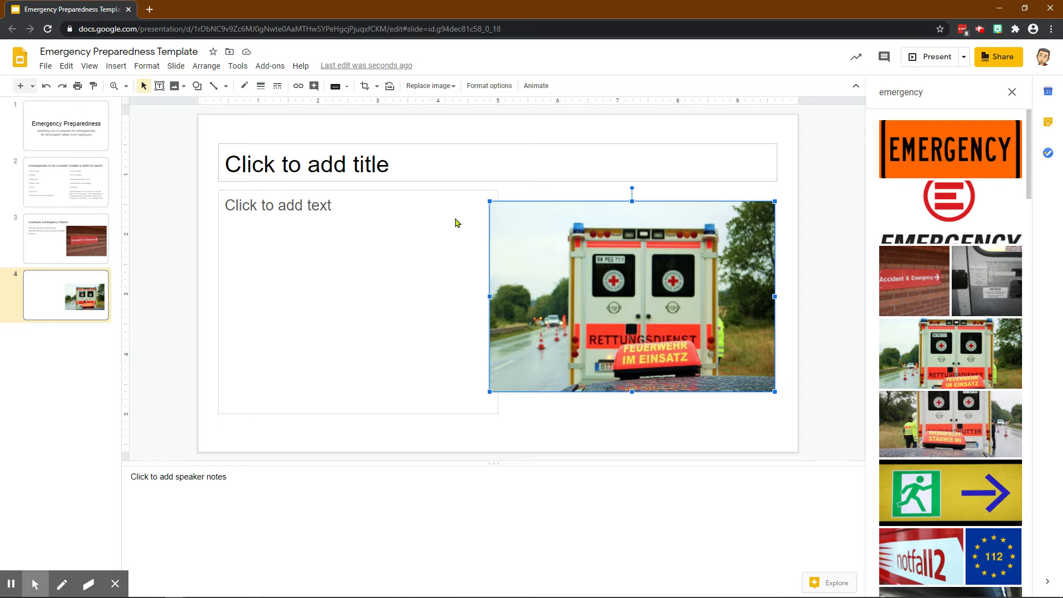
{"action": "left_click", "coordinate": [536, 86]}
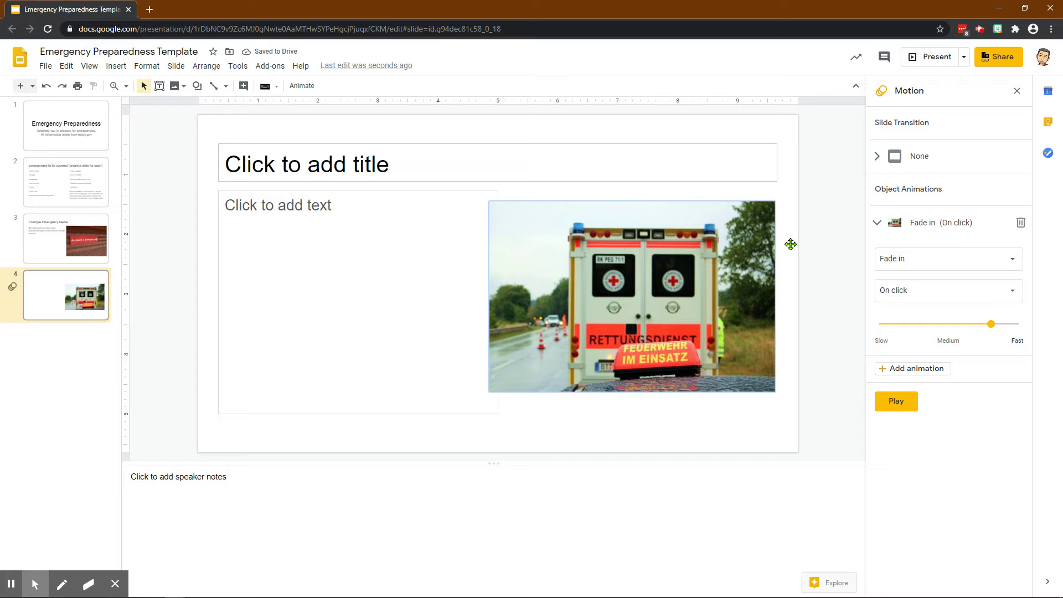
{"action": "left_click", "coordinate": [830, 241]}
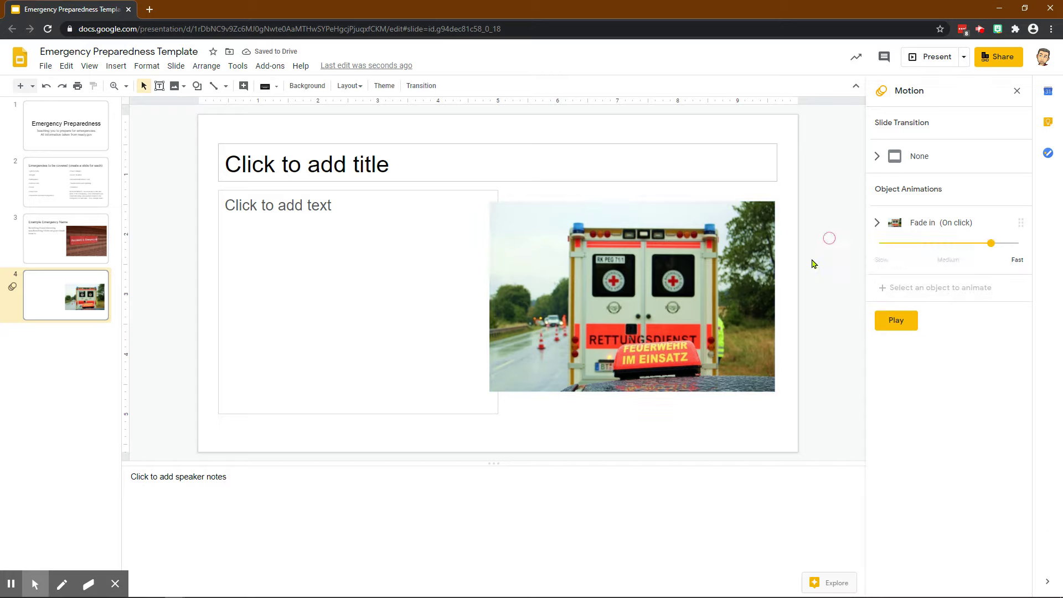
{"action": "left_click", "coordinate": [1016, 91]}
{"action": "left_click", "coordinate": [637, 267]}
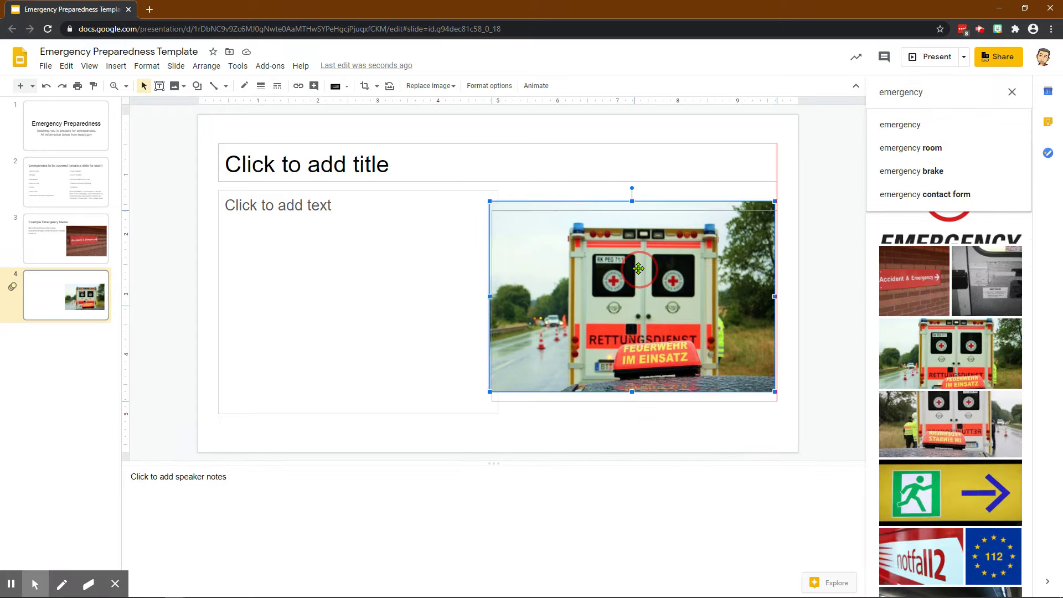
Nudge the ambulance photo slightly lower and to the right.
{"action": "left_click_drag", "start_coordinate": [638, 267], "coordinate": [640, 277]}
{"action": "left_click", "coordinate": [116, 65]}
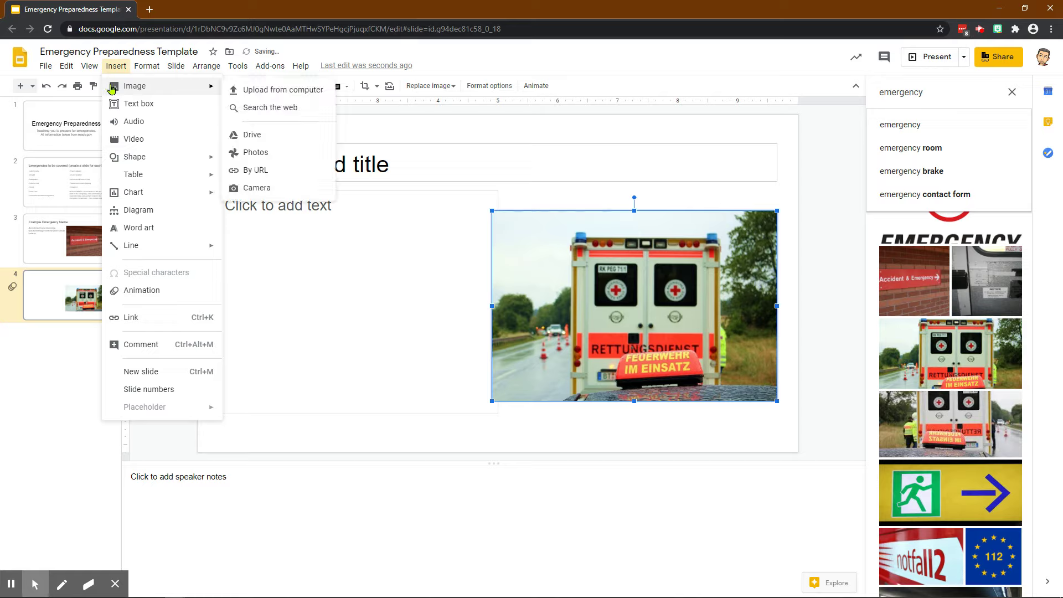